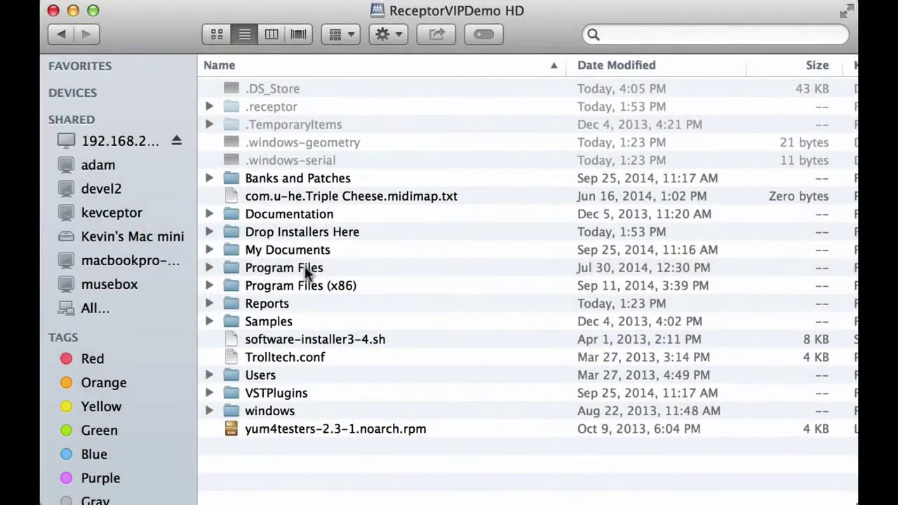
- Permanently delete the Service Center folder under Program Files > Native Instruments on ReceptorVIPDemo HD
double_click(304, 269)
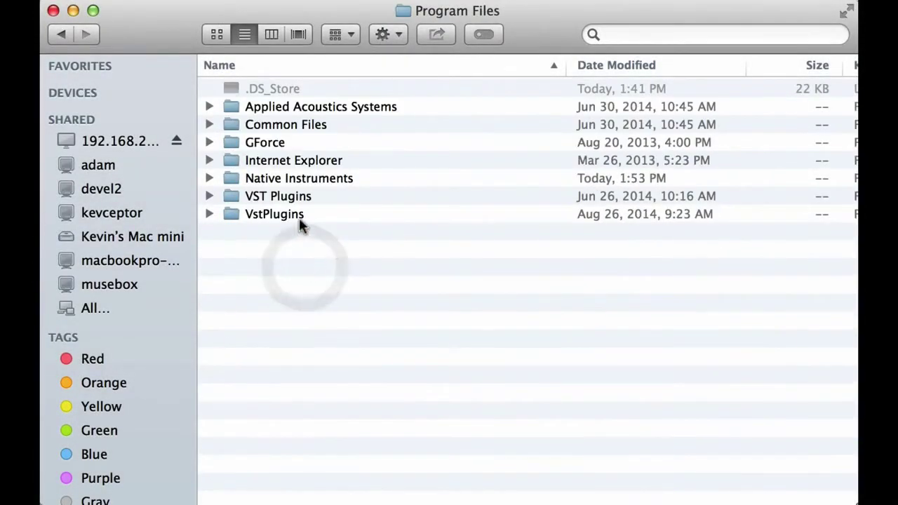
double_click(298, 179)
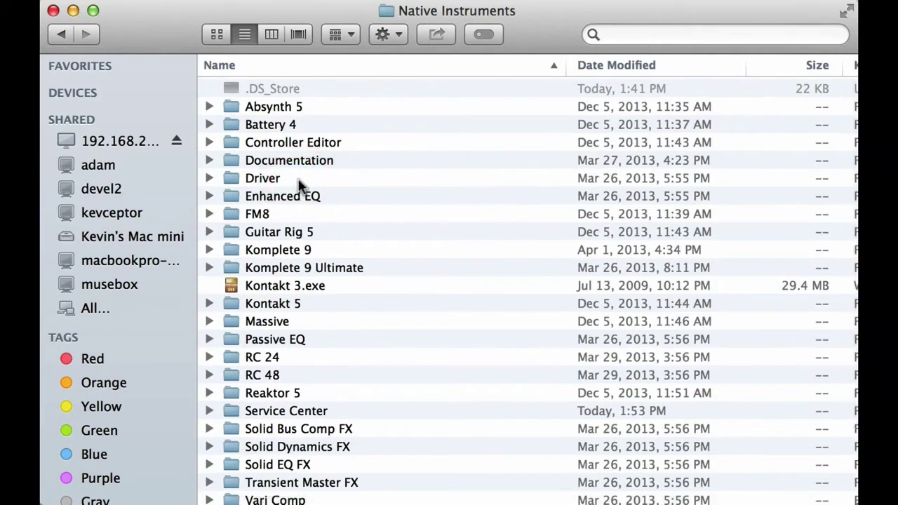
scroll(298, 185, down, 3)
scroll(298, 185, down, 3)
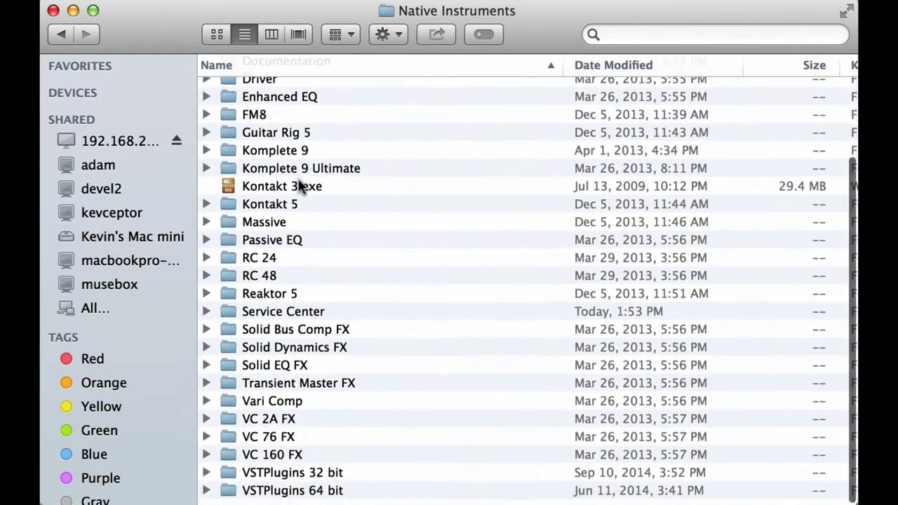
click(285, 318)
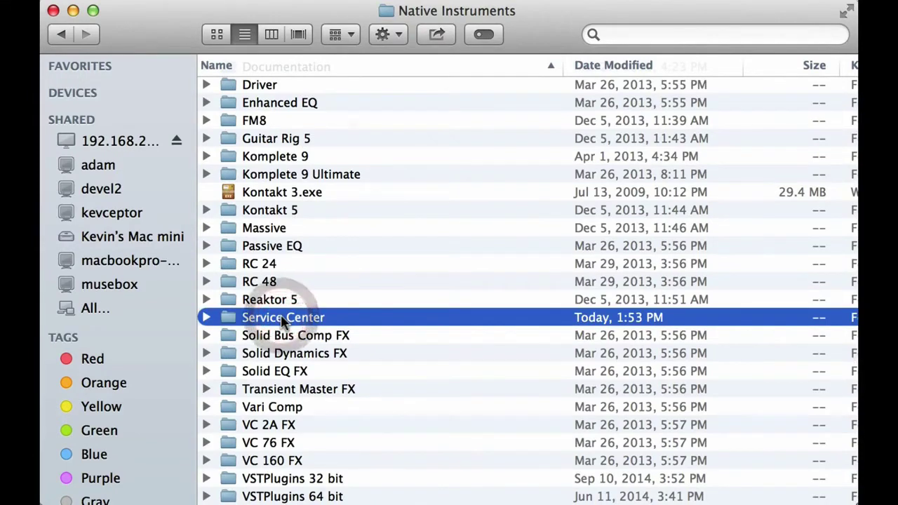
key(super+BackSpace)
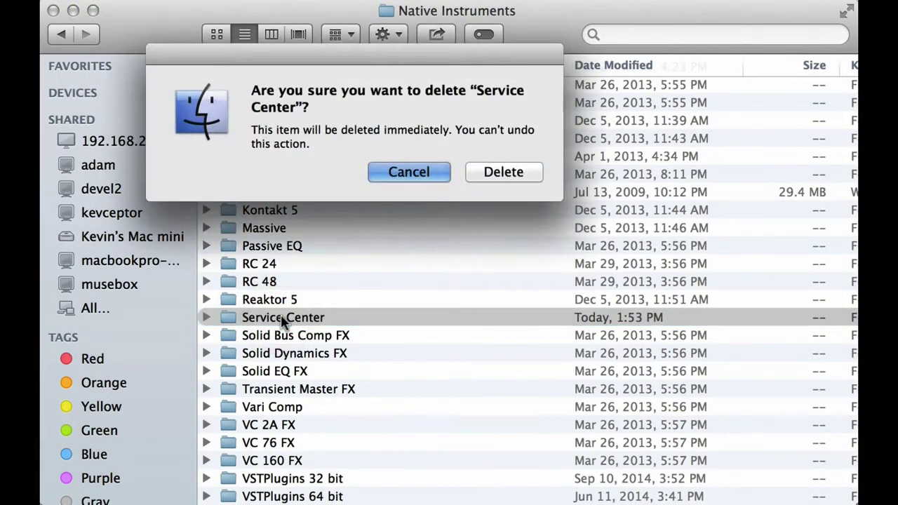
click(491, 174)
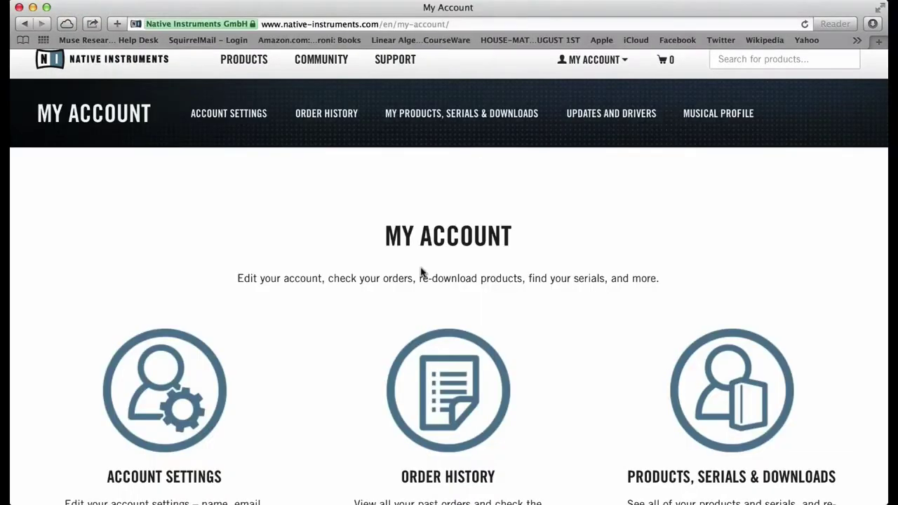
- Go from My Account via All downloads to the Drivers and other files page
scroll(386, 218, down, 5)
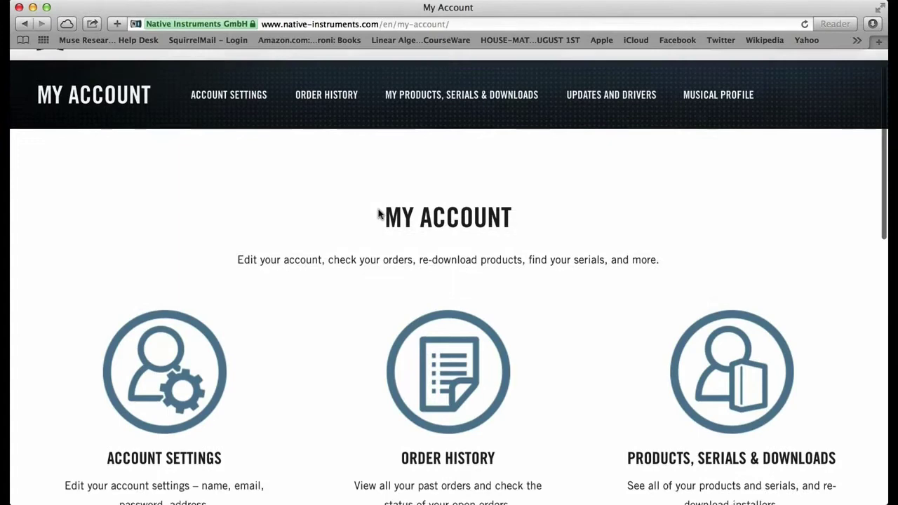
scroll(379, 214, down, 4)
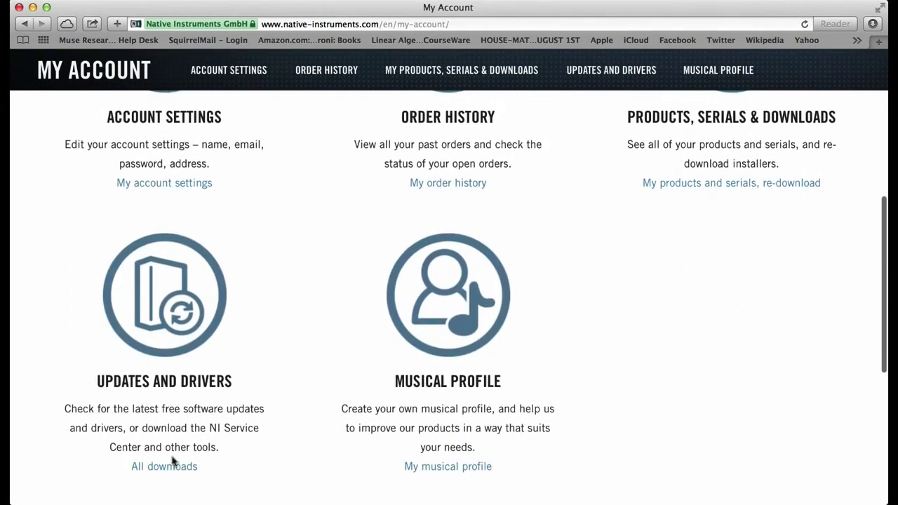
click(169, 468)
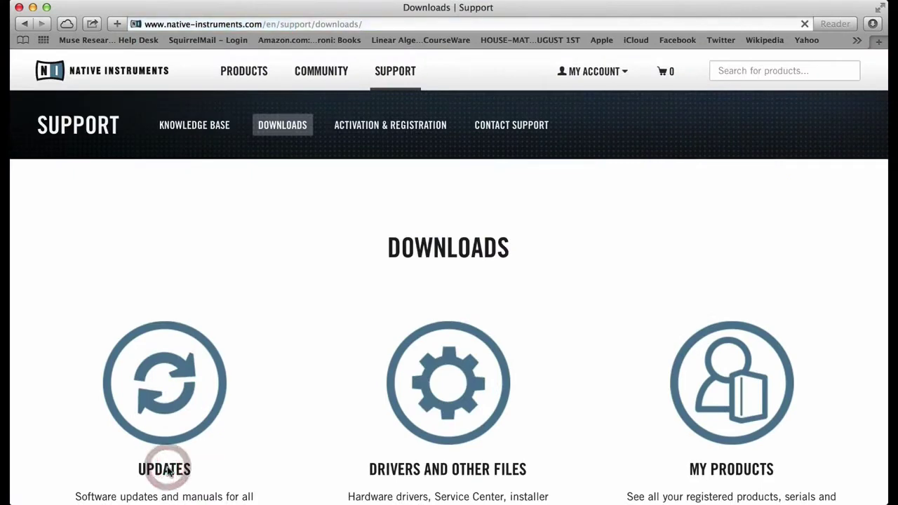
scroll(365, 325, down, 2)
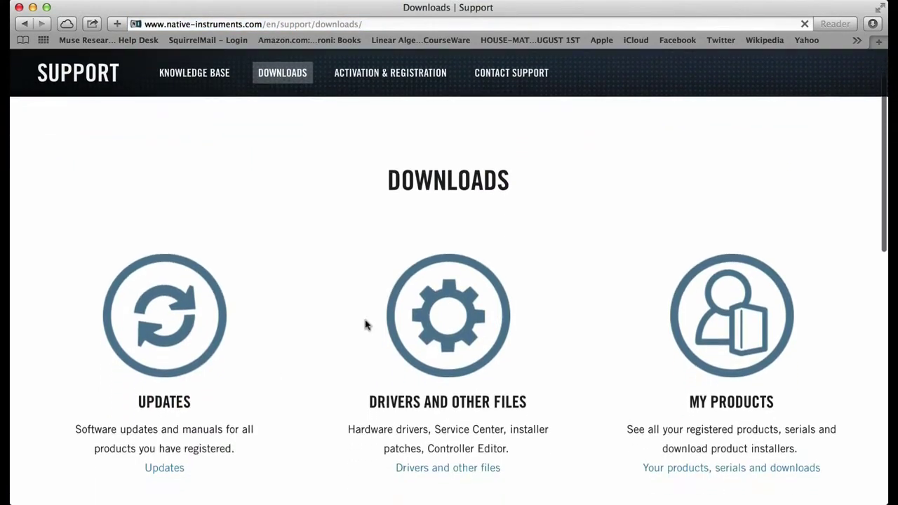
scroll(365, 324, down, 3)
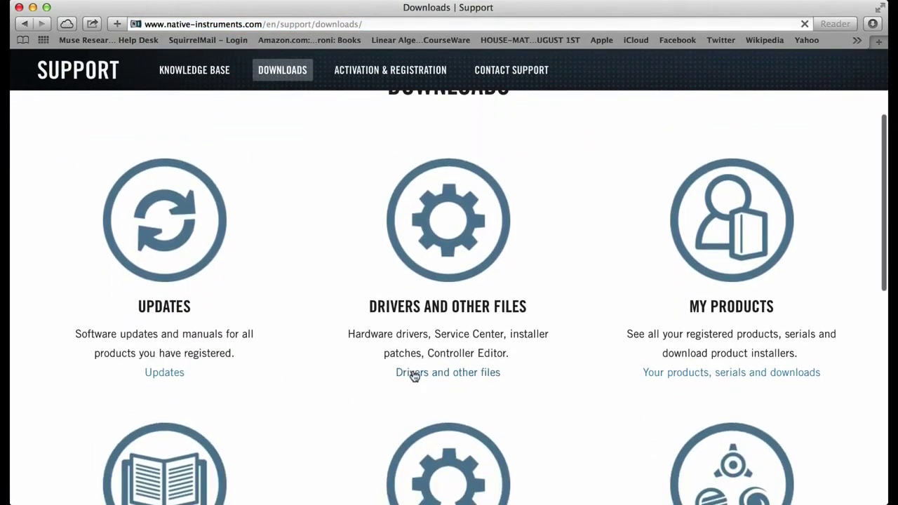
click(414, 374)
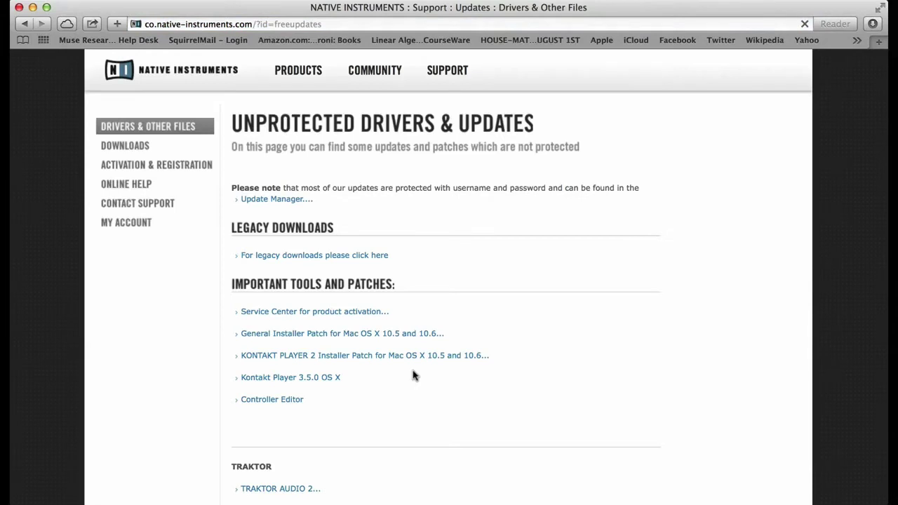
- Open the Service Center versions list and highlight Service Center 2.5.4 for Windows 7, Windows 8
click(365, 312)
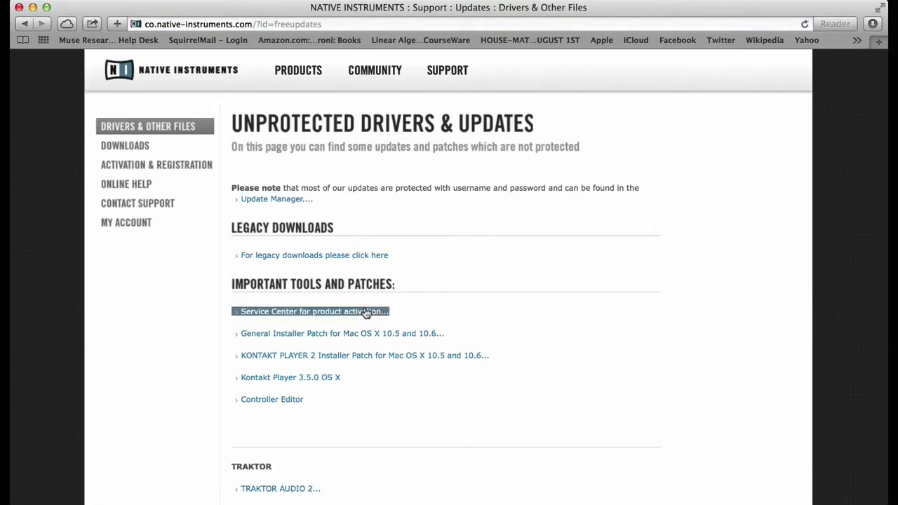
click(366, 313)
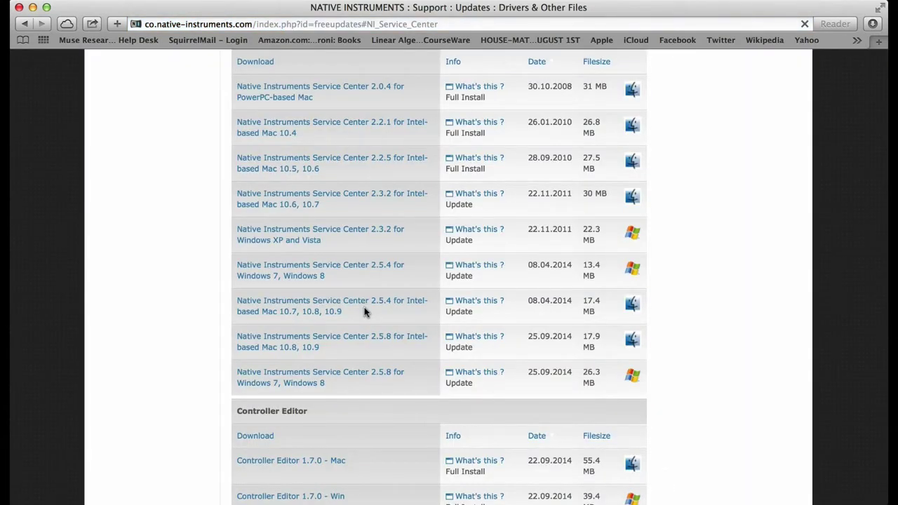
scroll(364, 312, up, 1)
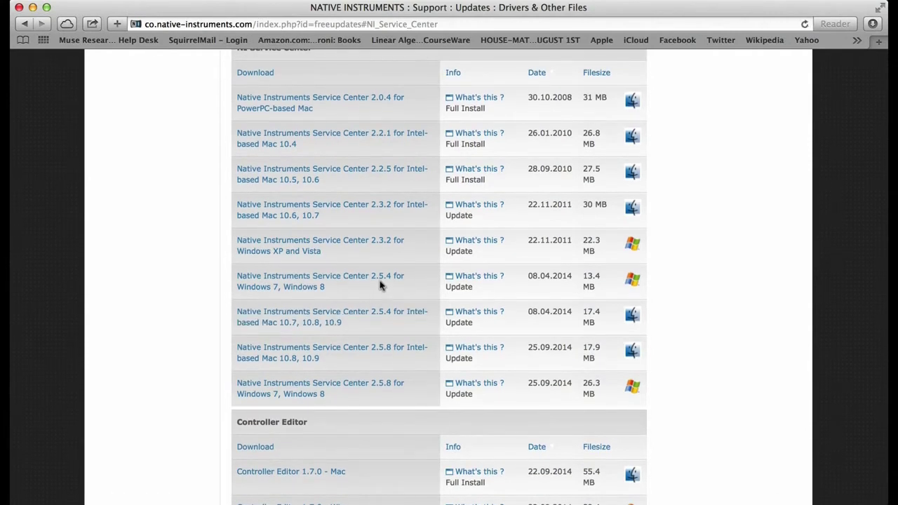
drag(359, 287, 233, 276)
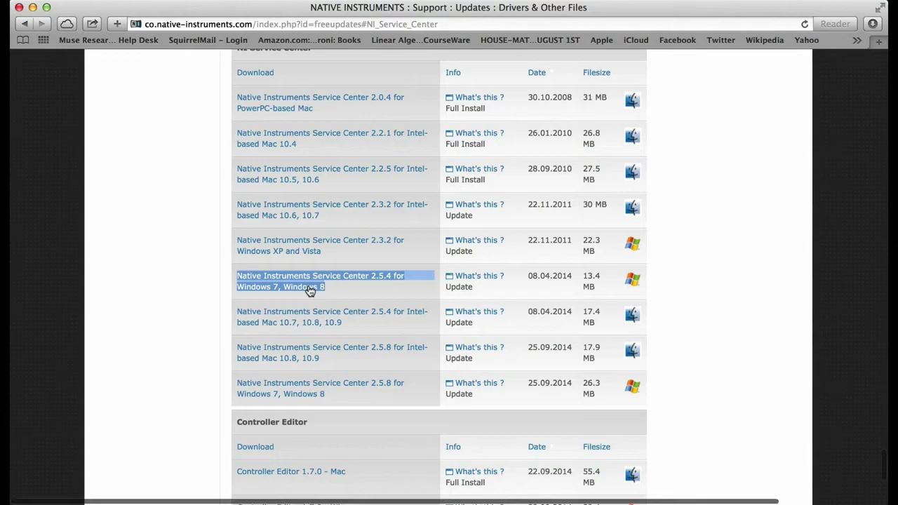
click(465, 437)
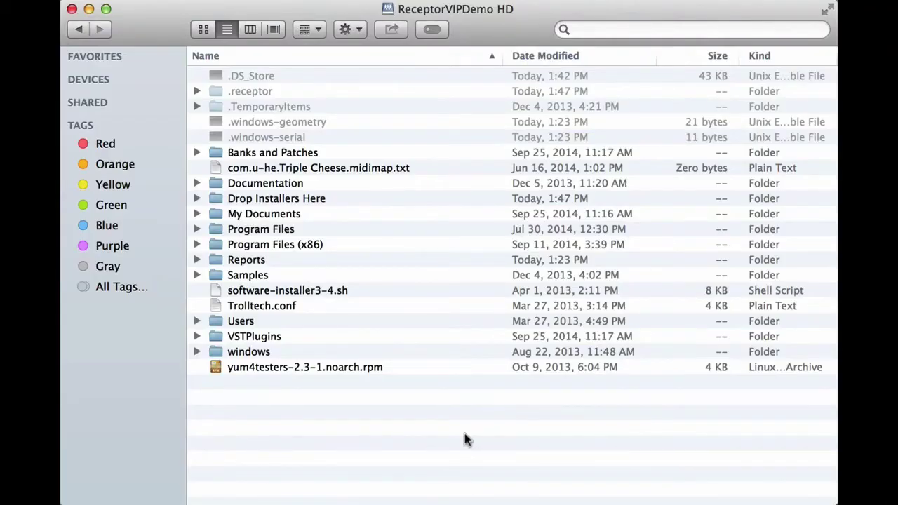
- Open Drop Installers Here, where Service Center 2.5.4 Setup PC.exe now sits
double_click(395, 200)
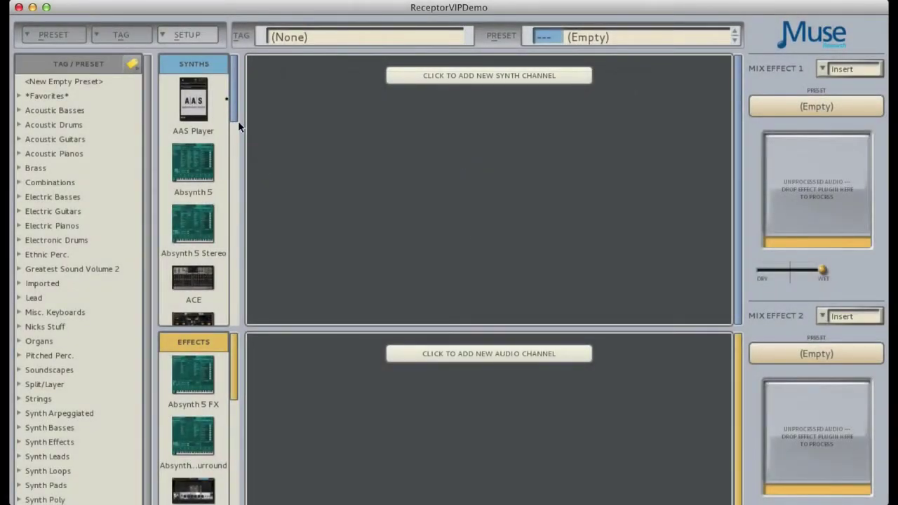
- Install the Service Center 2.5.4 file from the Software Manager with Run Installer as Windows 7 ticked
click(194, 35)
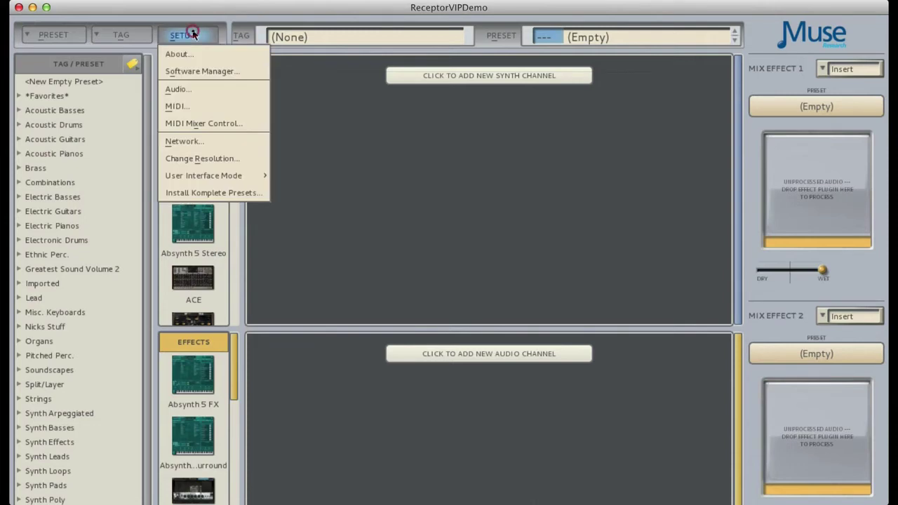
click(207, 77)
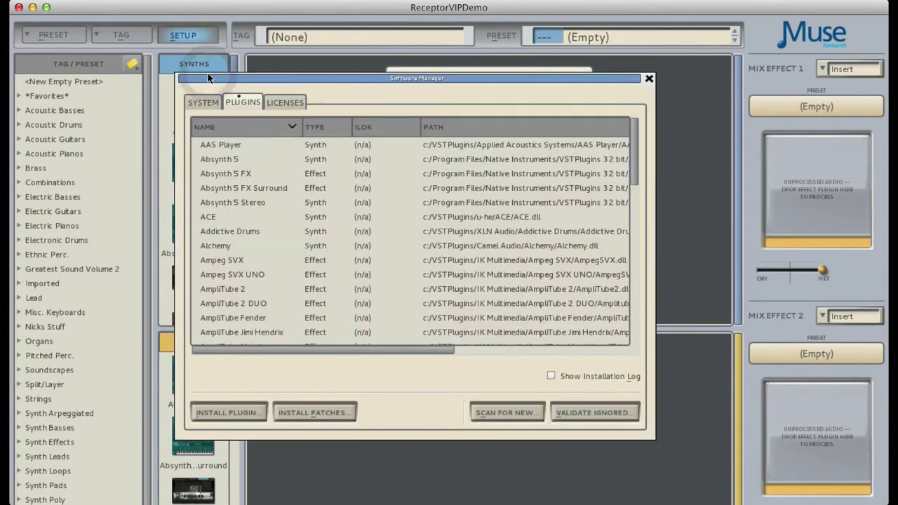
click(245, 414)
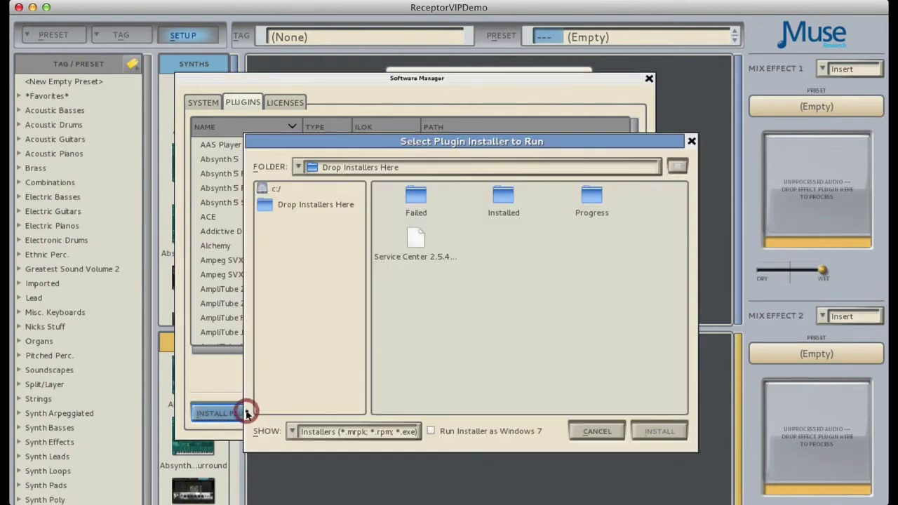
click(431, 432)
click(414, 242)
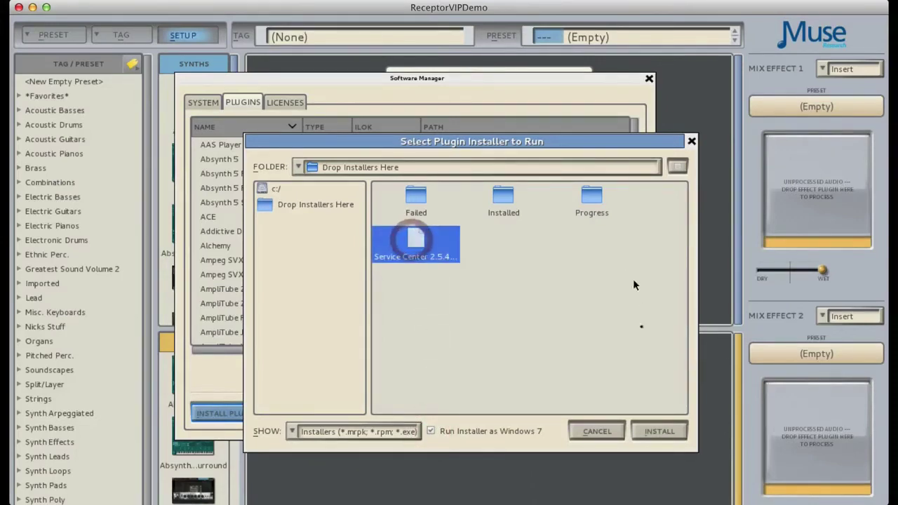
click(636, 433)
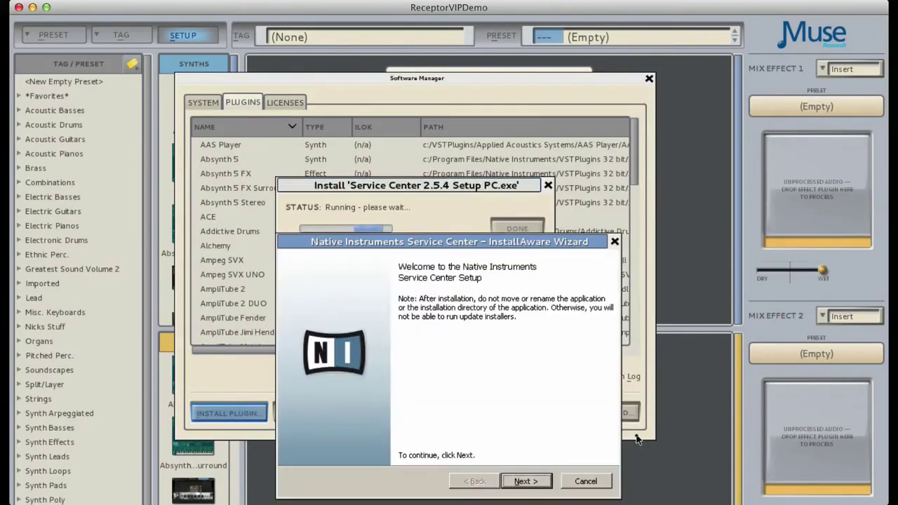
- Step through the wizard with English, the accepted licence and basic installation, and install
click(527, 483)
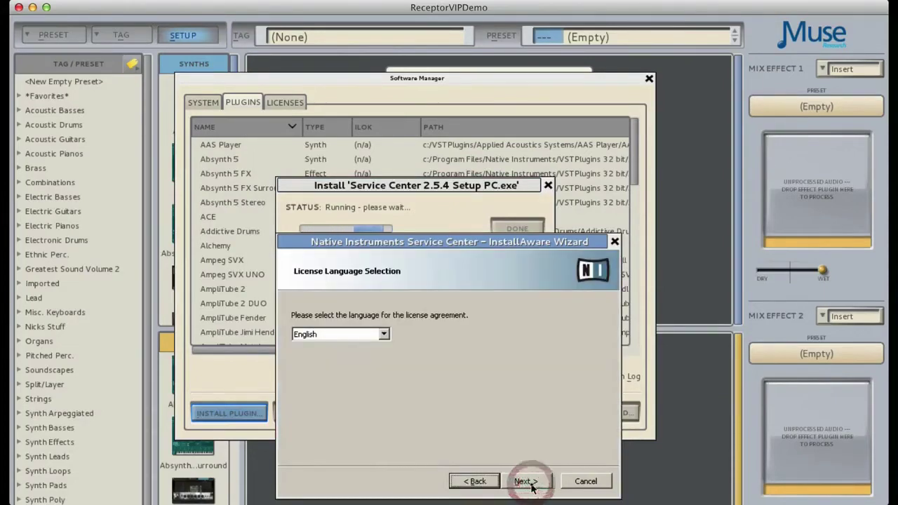
click(528, 482)
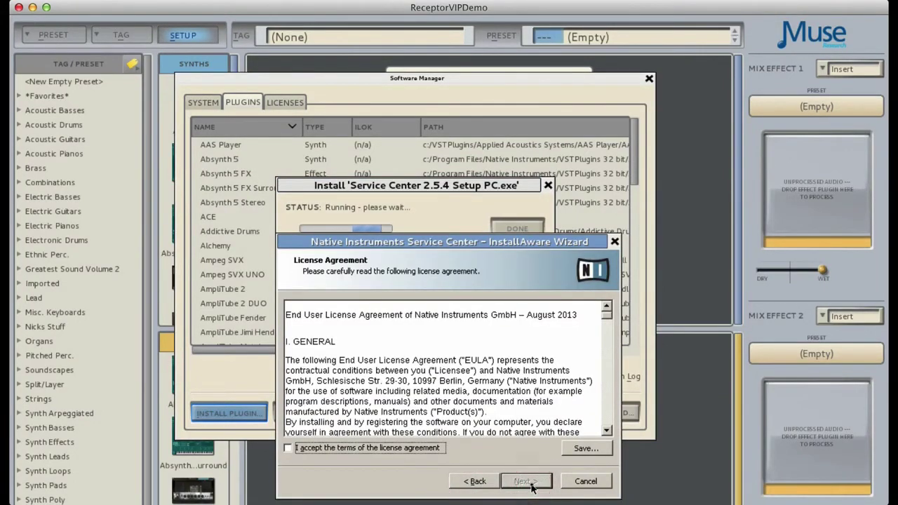
scroll(491, 389, down, 10)
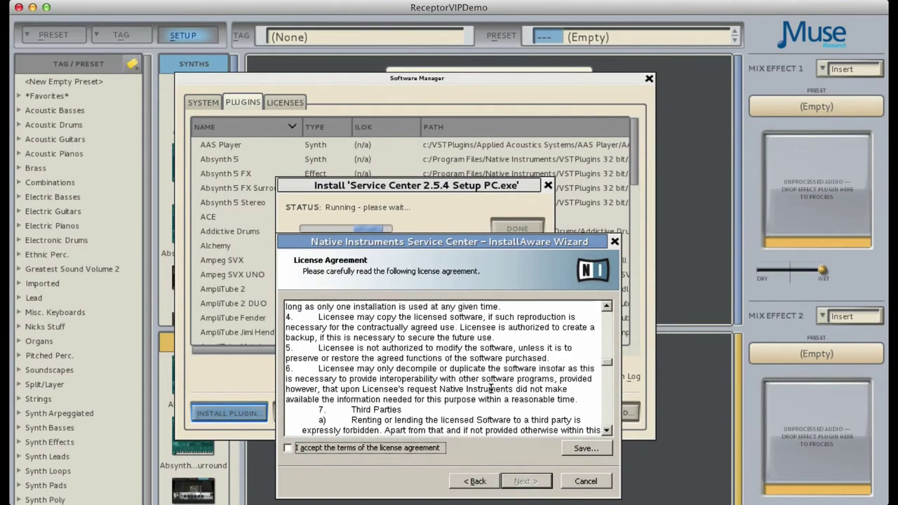
scroll(491, 390, down, 10)
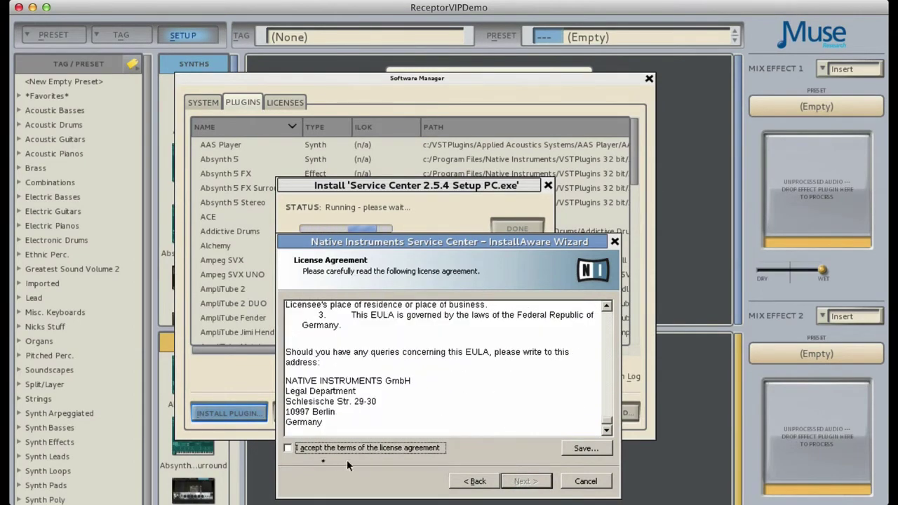
click(288, 448)
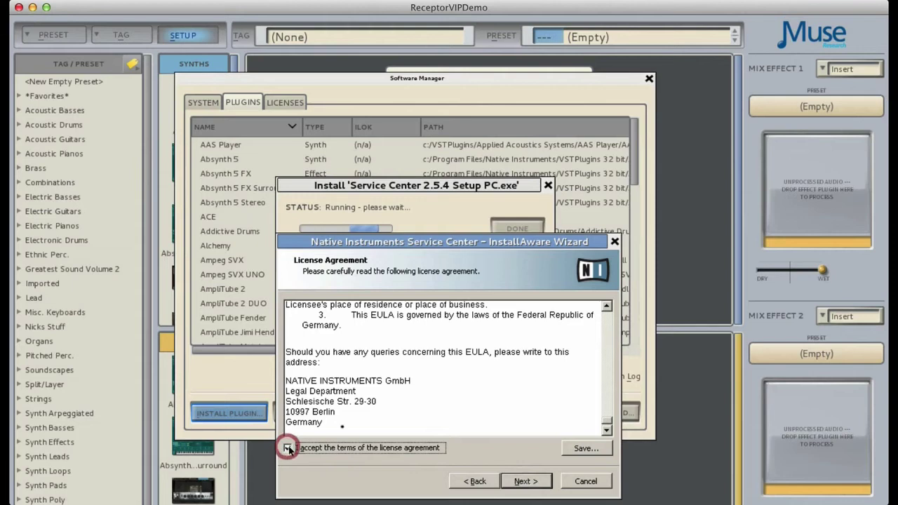
click(519, 481)
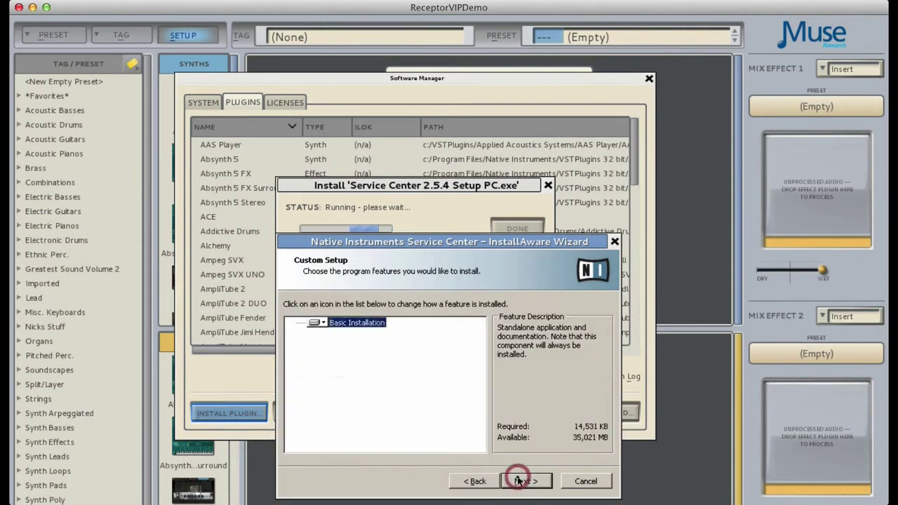
click(520, 481)
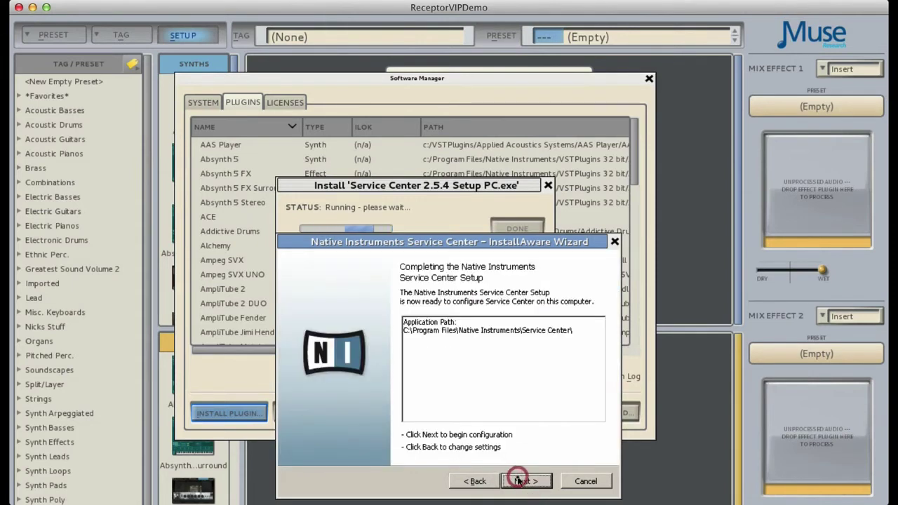
click(519, 481)
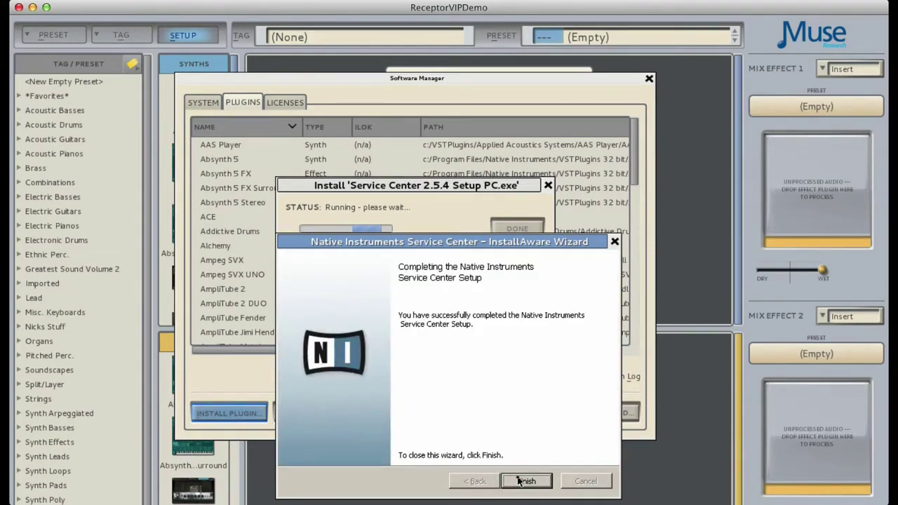
- Finish the setup wizard, dismiss the result message and close the Software Manager
click(526, 481)
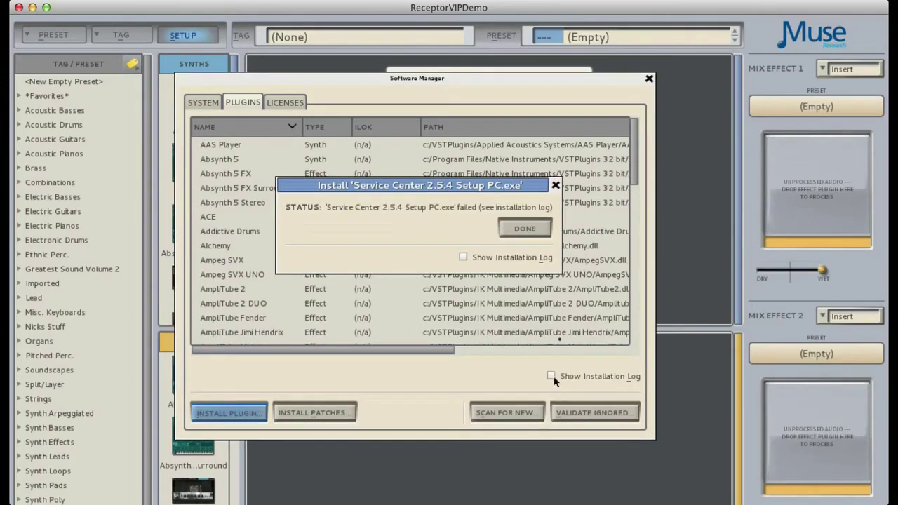
click(539, 233)
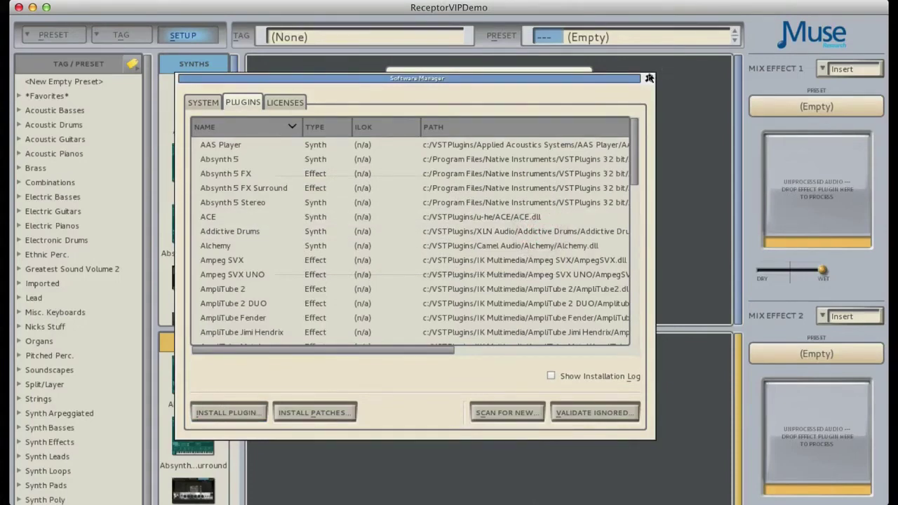
click(649, 80)
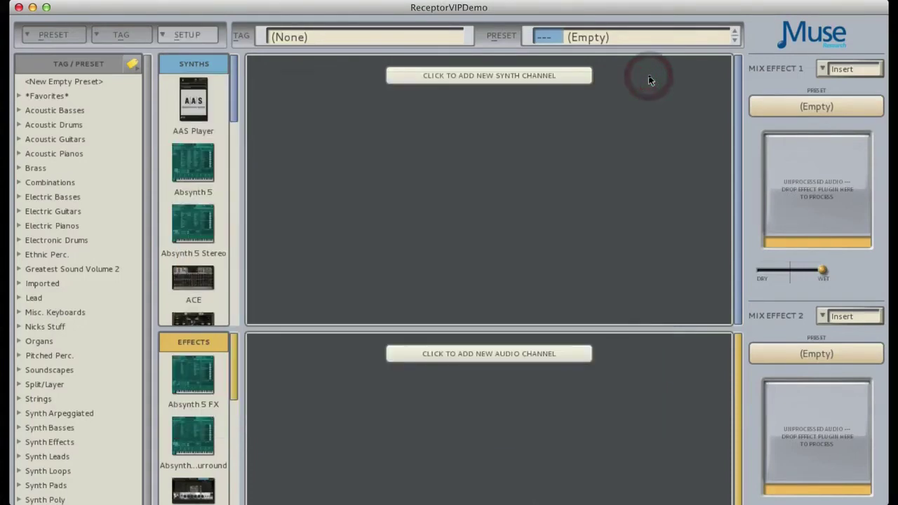
click(210, 38)
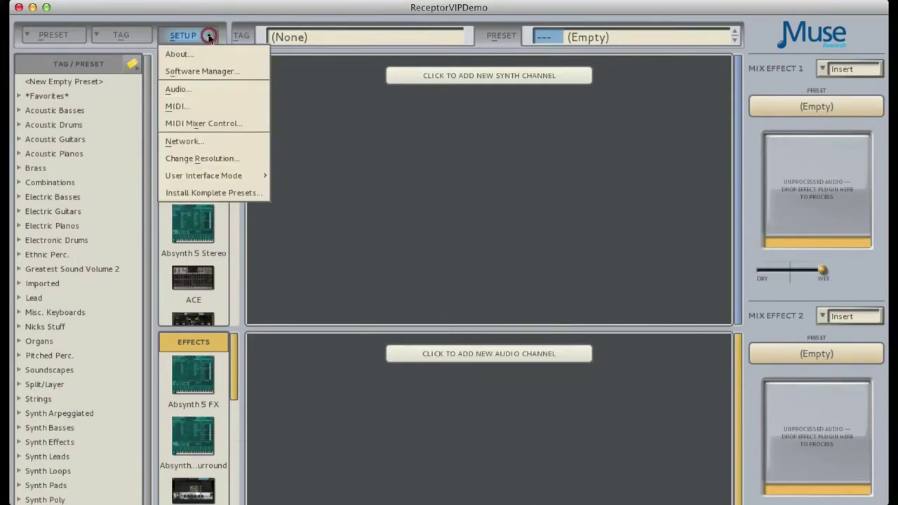
click(197, 143)
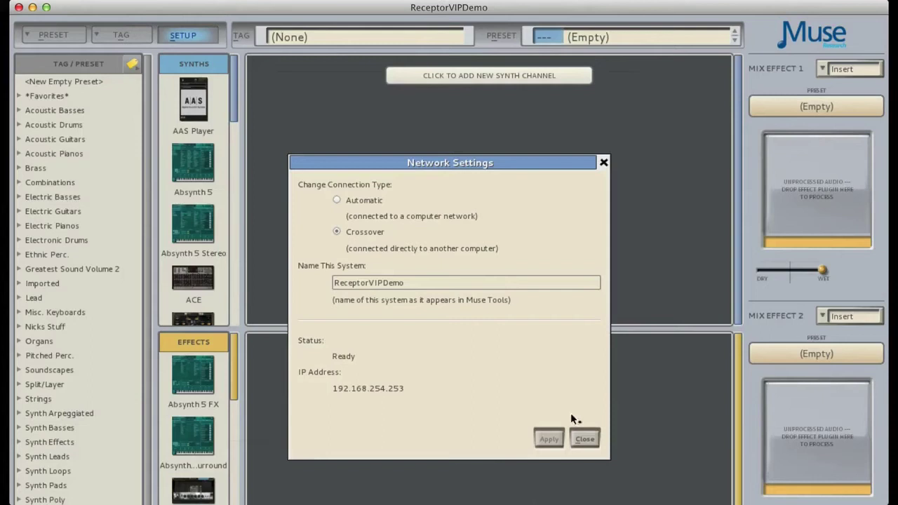
click(584, 438)
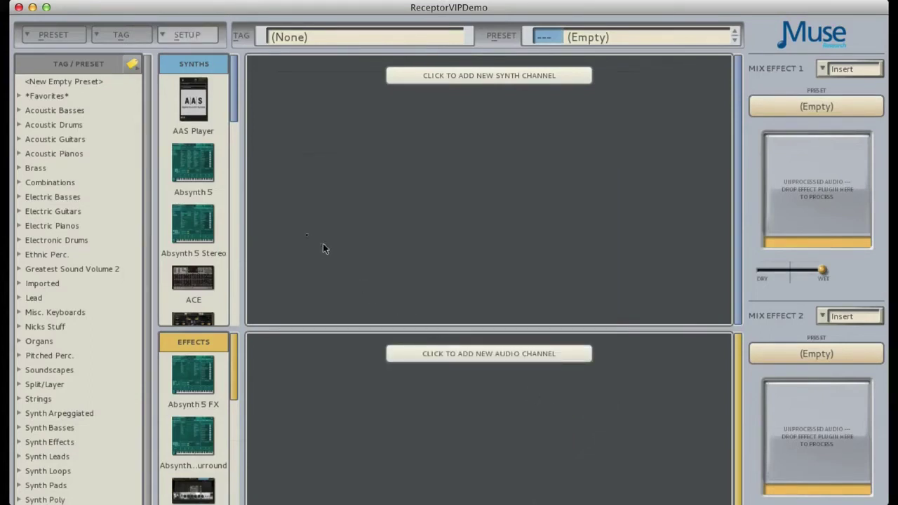
- Drag Reaktor 5 from the Synths list into the synth area as a new channel
drag(234, 109, 245, 230)
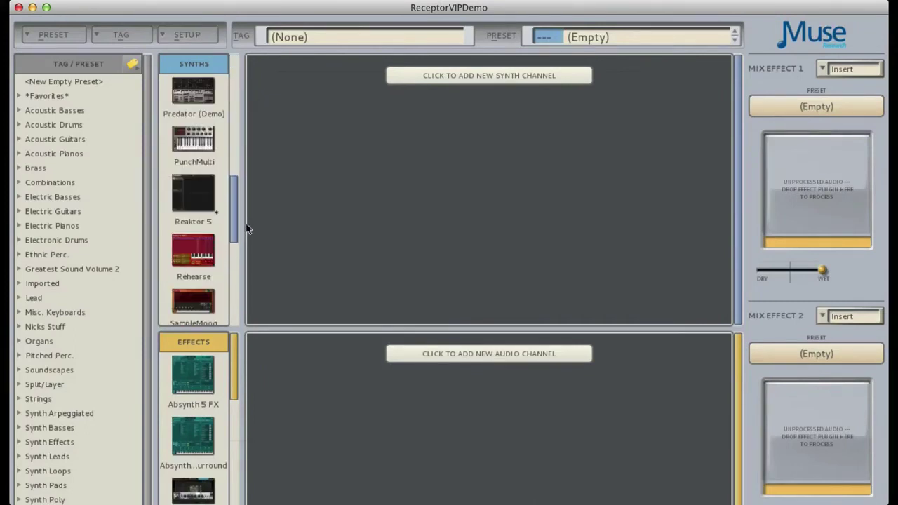
drag(202, 207, 299, 181)
drag(297, 174, 302, 179)
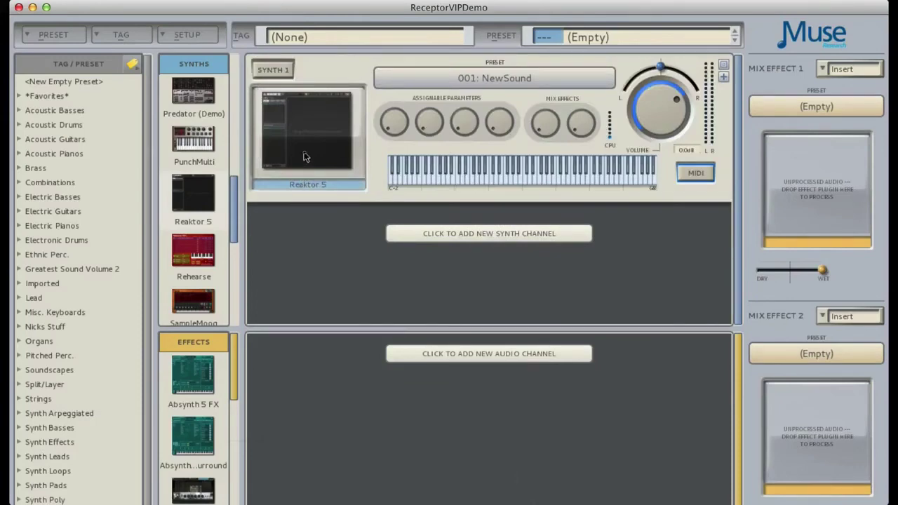
- Open the Reaktor 5 window and launch Service Center from Reaktor's Help menu
click(303, 155)
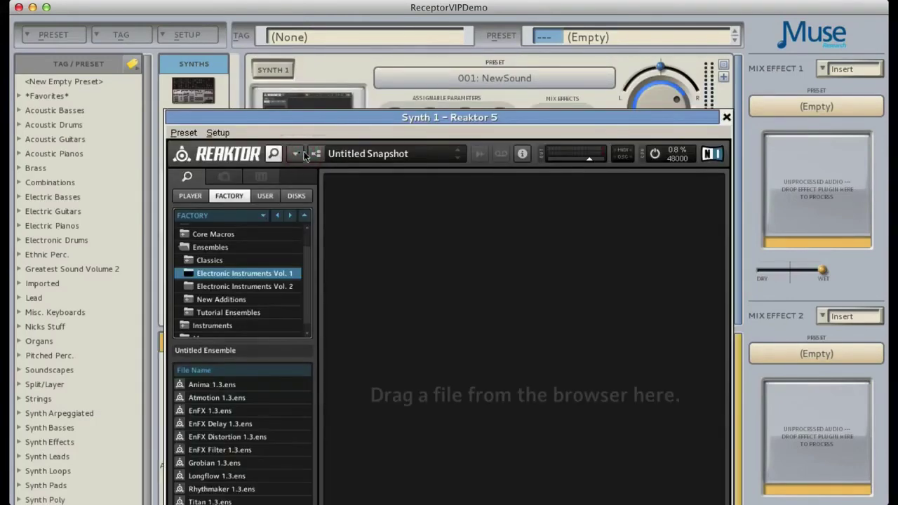
click(297, 154)
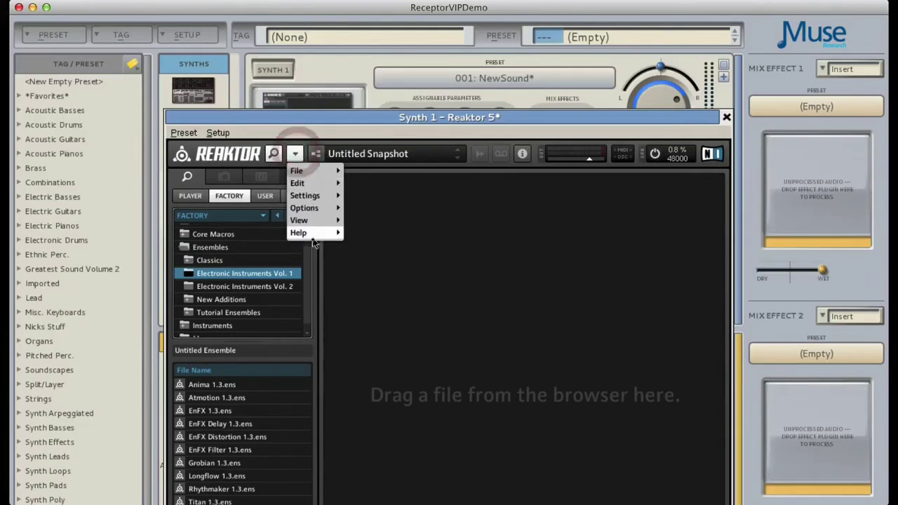
mouse_move(316, 236)
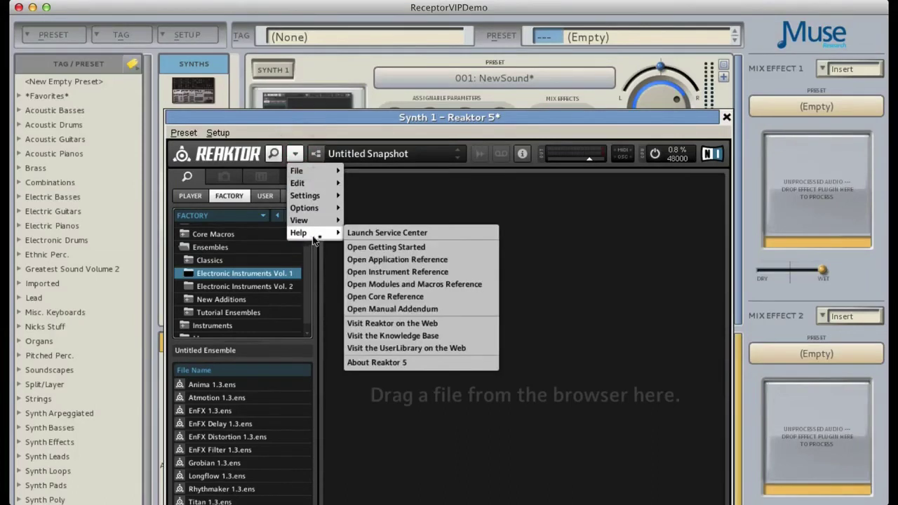
click(362, 235)
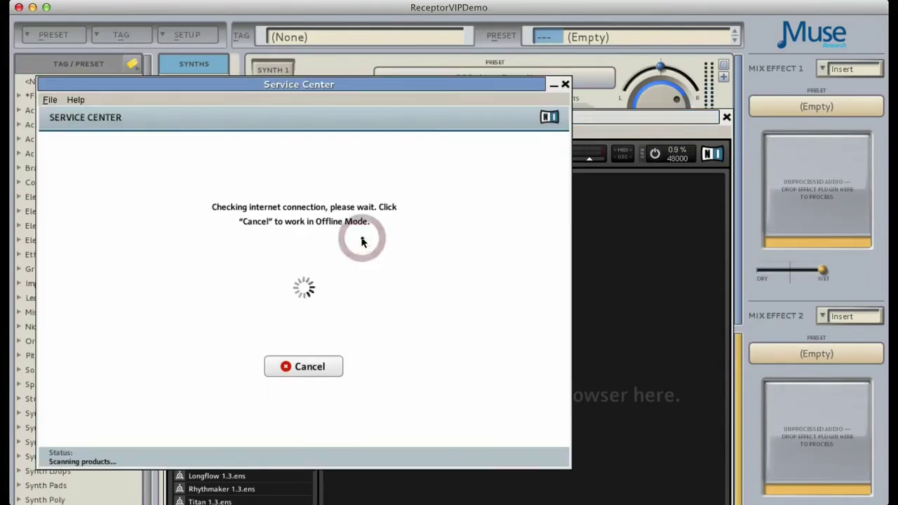
- Cancel the internet check and continue Service Center in Offline mode
click(300, 368)
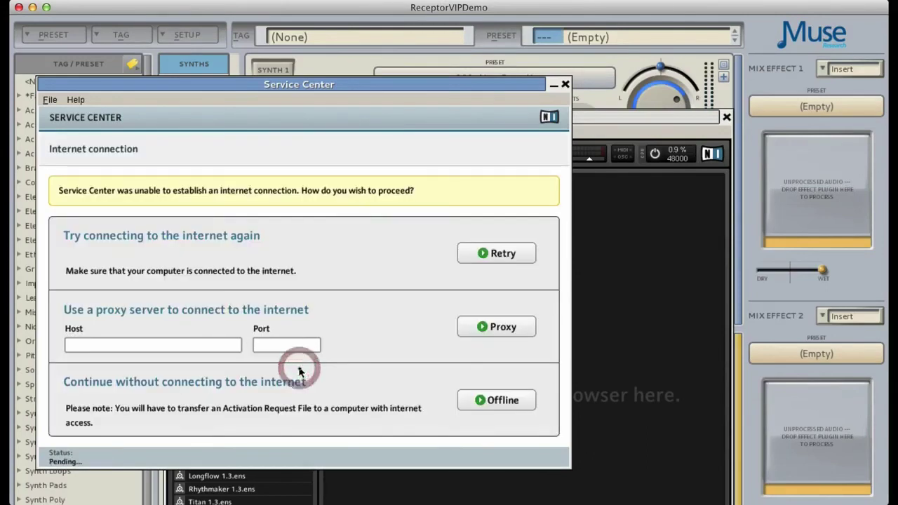
click(495, 401)
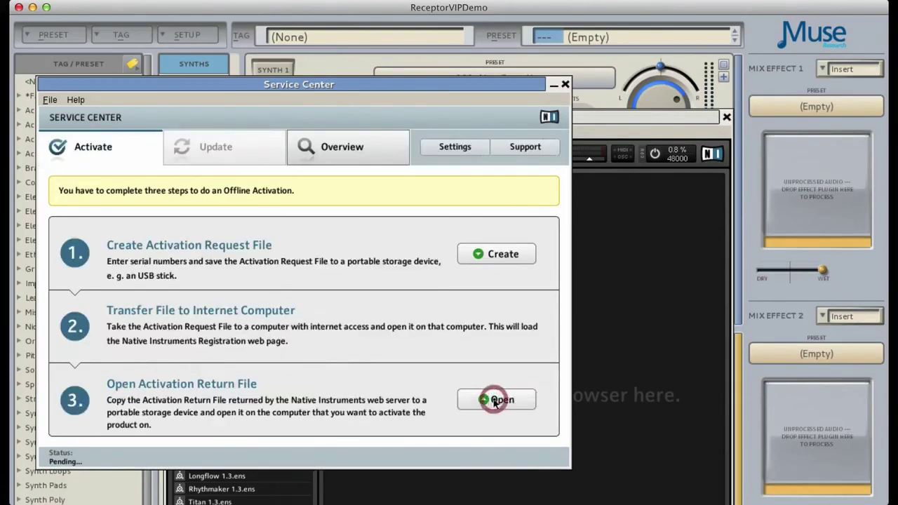